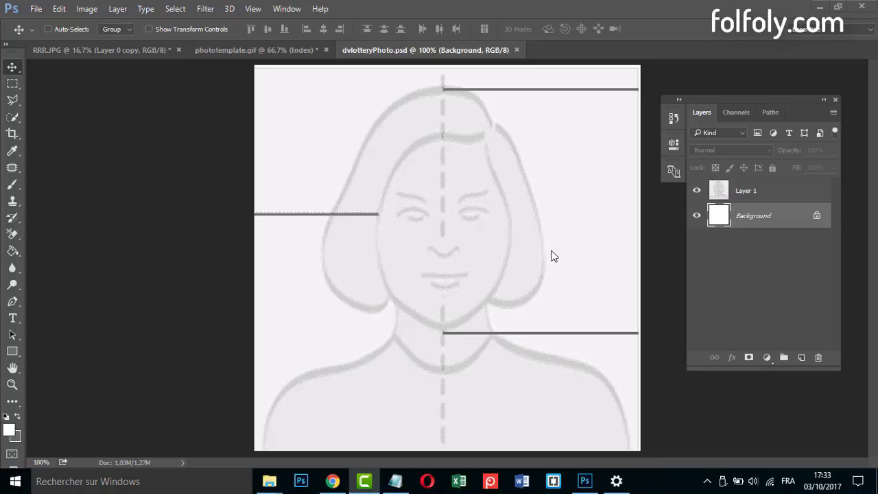
# Copy a rectangular area around the man's head and upper body from RRR.JPG and paste it above the Background in dvlotteryPhoto.psd.
pyautogui.click(132, 54)
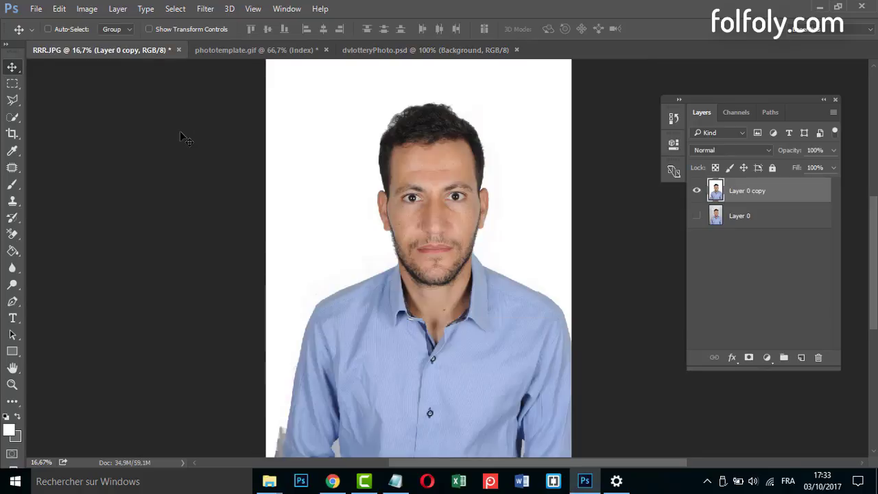
pyautogui.hotkey('ctrl', '-')
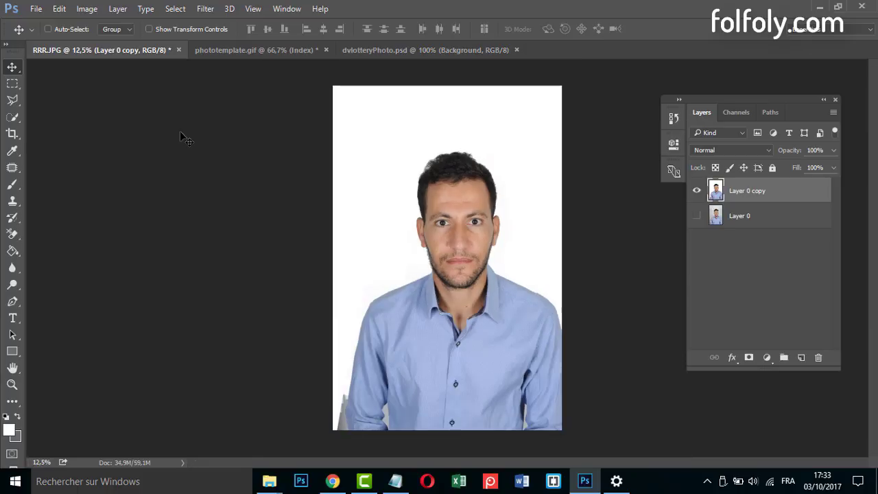
pyautogui.click(10, 86)
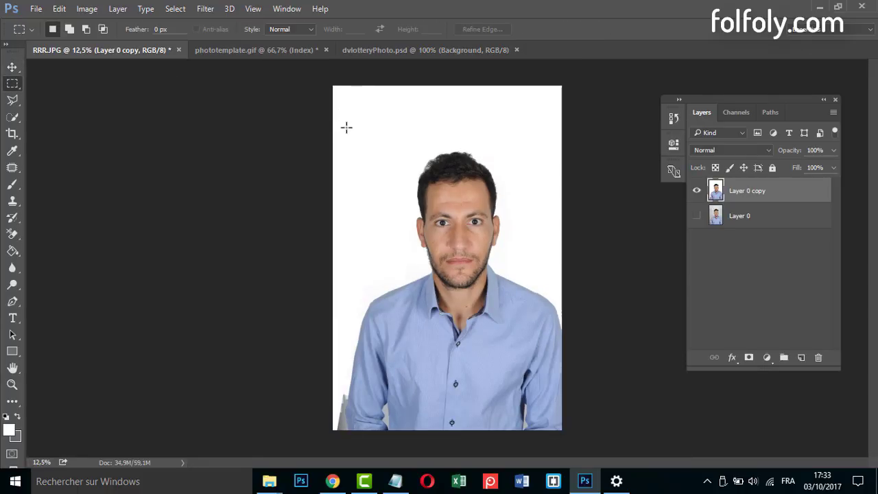
pyautogui.moveTo(342, 129); pyautogui.dragTo(565, 390)
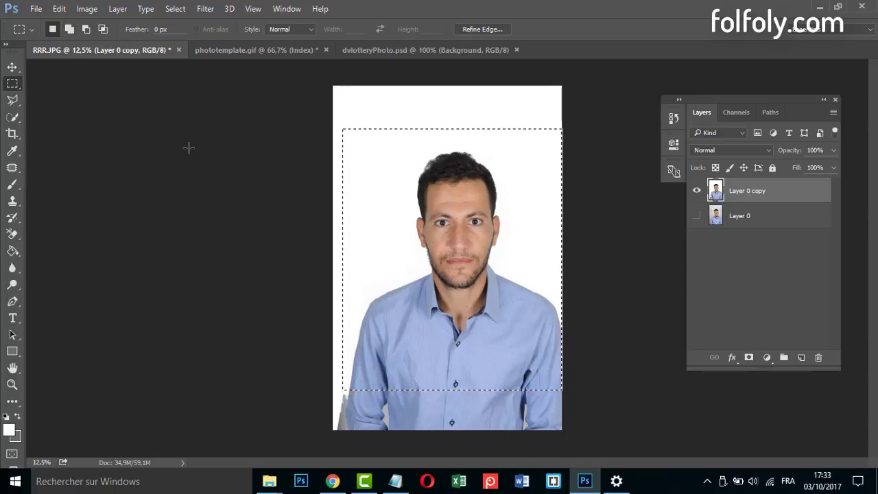
pyautogui.click(387, 50)
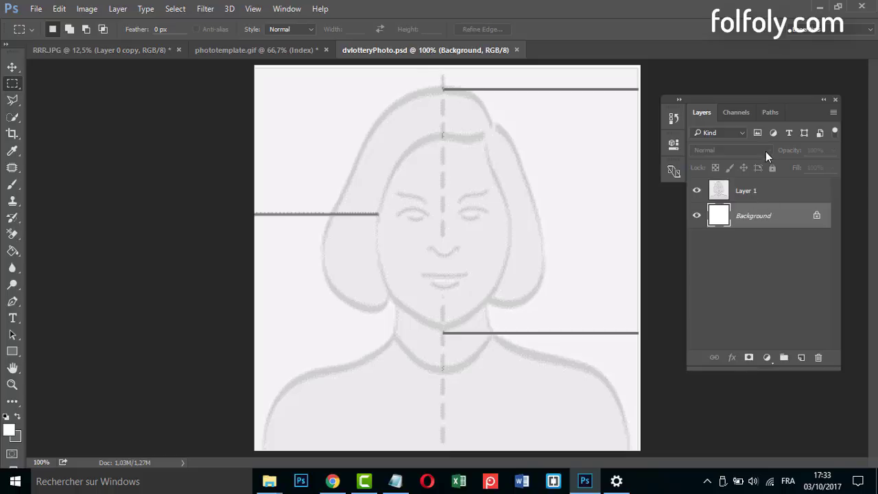
pyautogui.hotkey('ctrl', 'shift', 'alt', 'n')
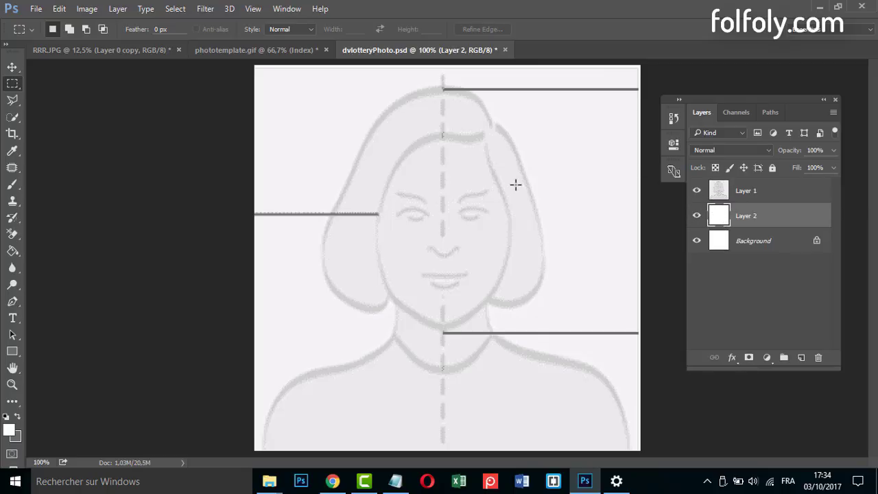
# Set the opacity of the template drawing on Layer 1 to 60%.
pyautogui.click(750, 193)
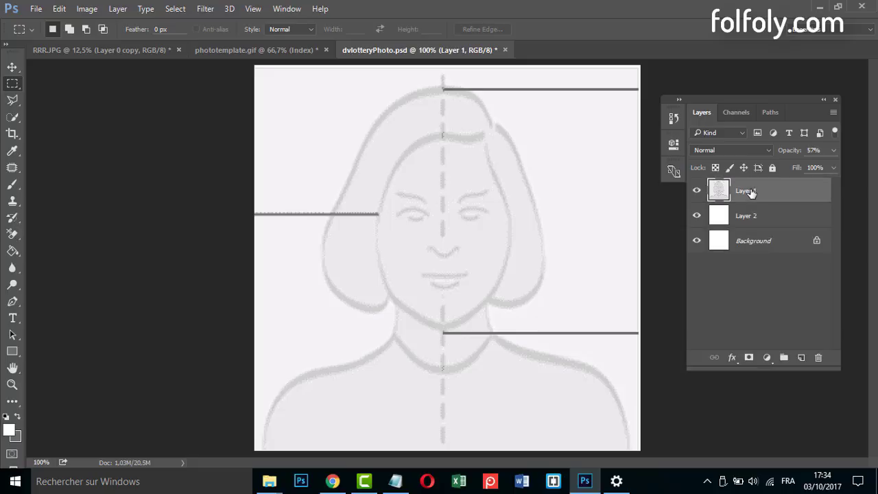
pyautogui.click(817, 150)
pyautogui.write('9')
pyautogui.press('Return')
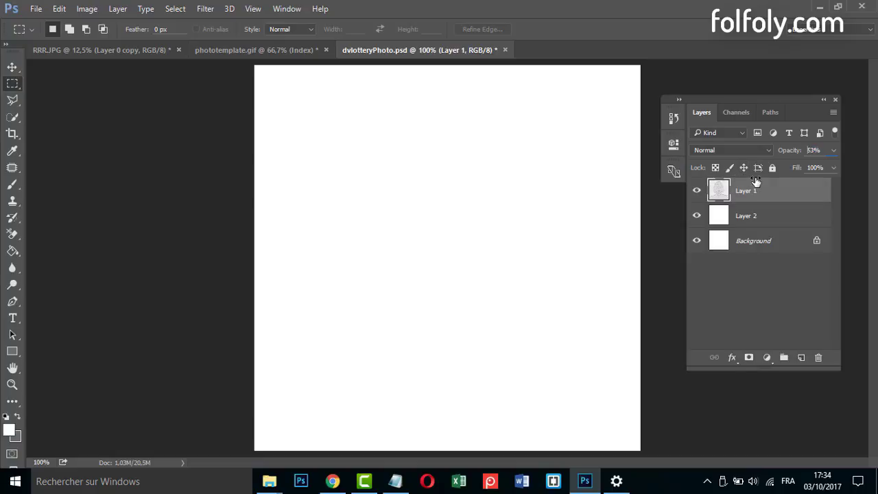
pyautogui.write('100')
pyautogui.press('Return')
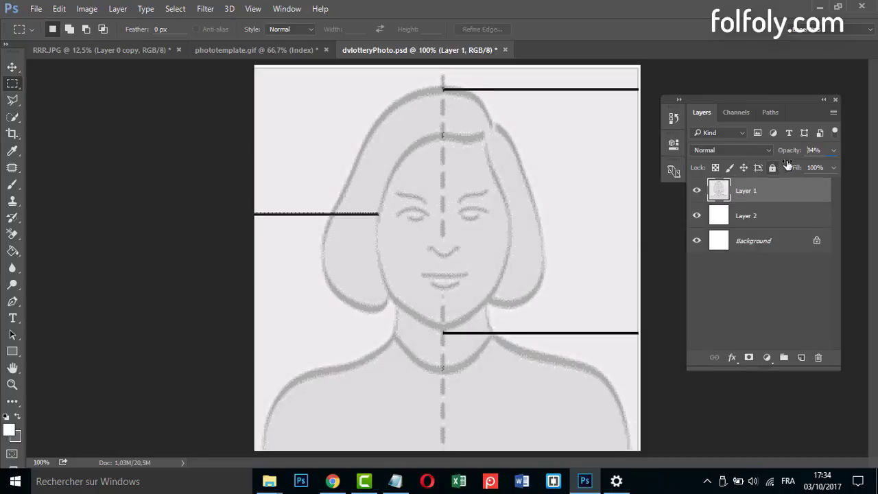
pyautogui.click(789, 185)
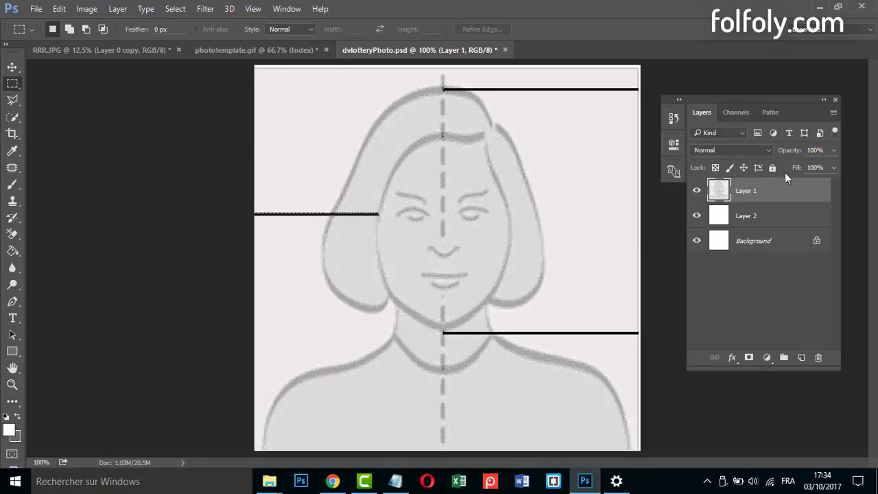
pyautogui.moveTo(791, 154); pyautogui.dragTo(763, 169)
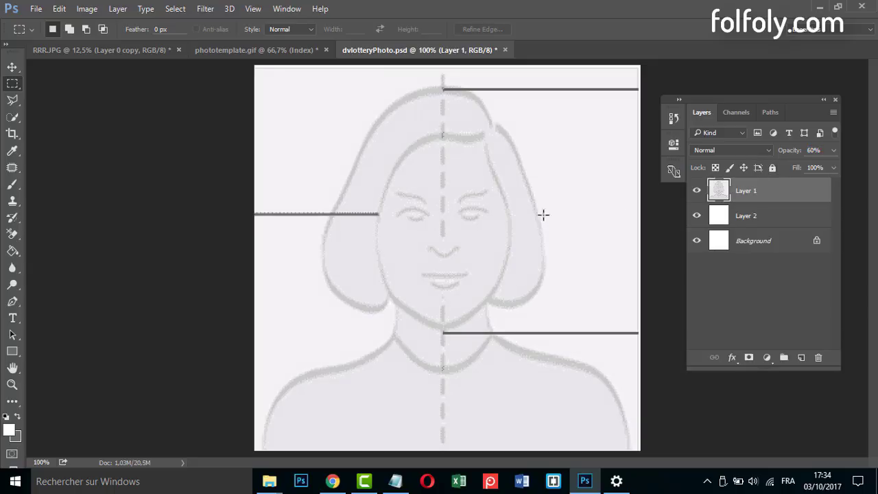
# Free-transform the pasted photo on Layer 2, shifting it over the canvas and scaling it proportionally to 36%.
pyautogui.click(754, 221)
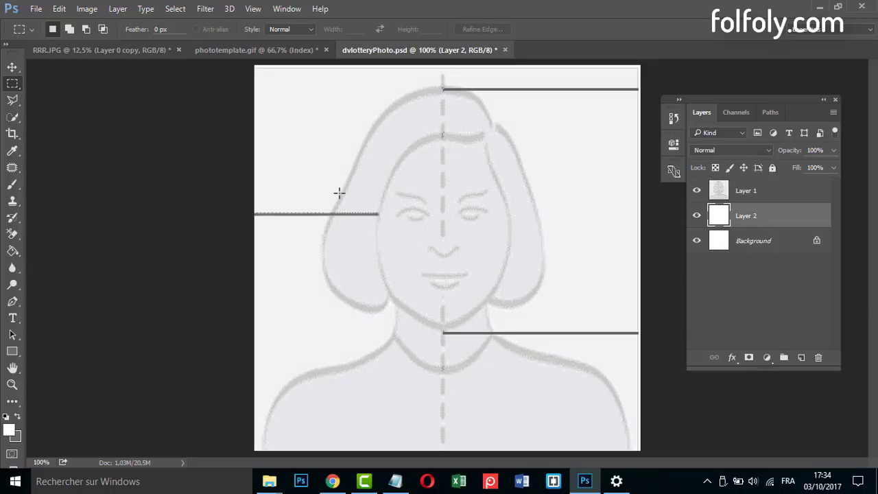
pyautogui.hotkey('ctrl', '-')
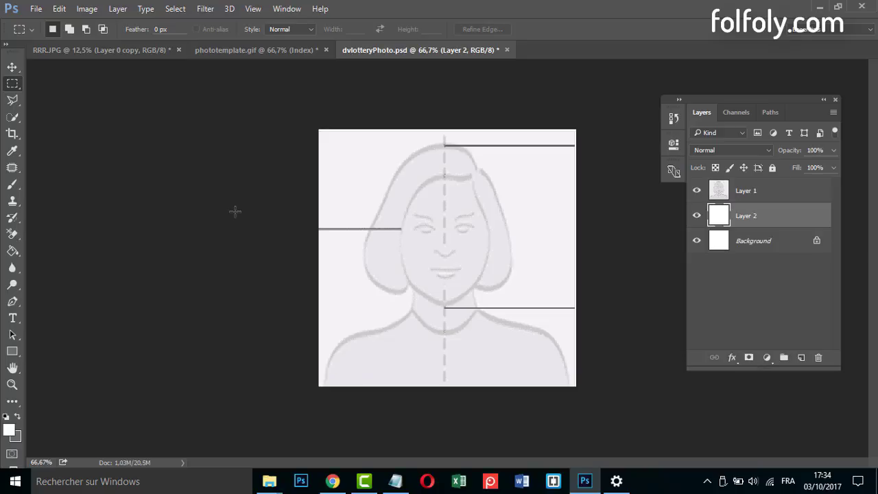
pyautogui.hotkey('ctrl', 't')
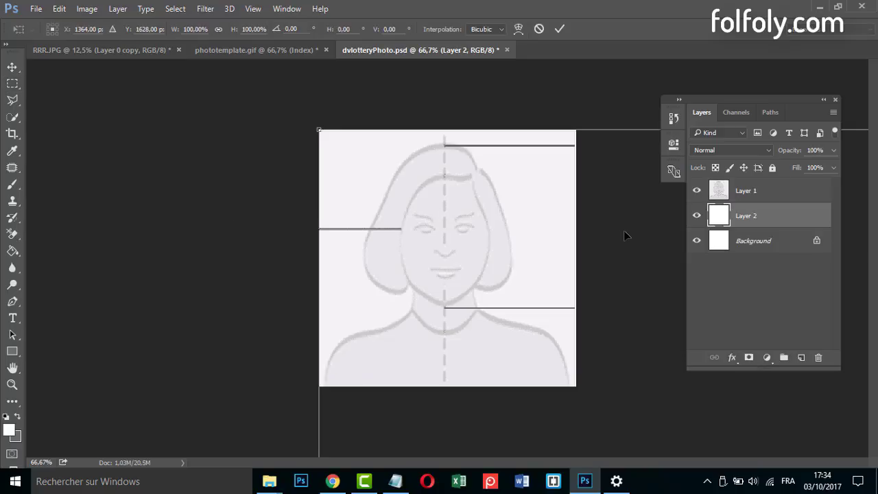
pyautogui.moveTo(625, 236); pyautogui.dragTo(117, 3)
pyautogui.moveTo(583, 212); pyautogui.dragTo(588, 129)
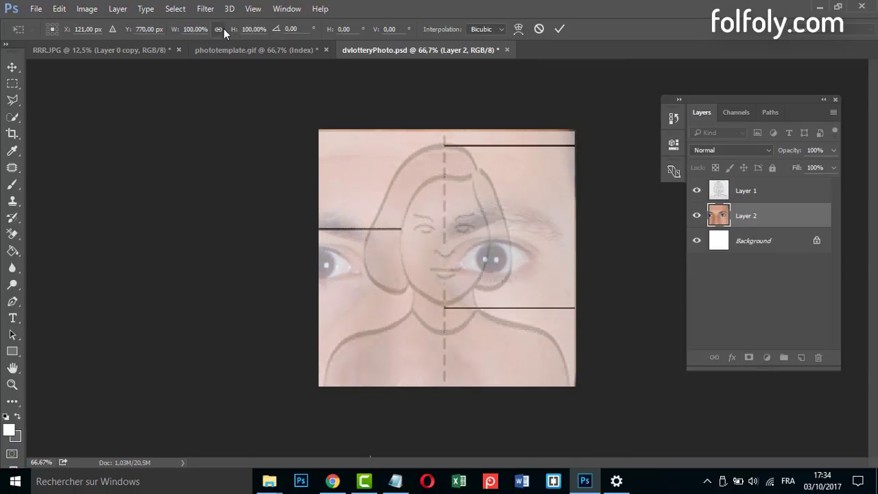
pyautogui.click(218, 29)
pyautogui.moveTo(175, 35); pyautogui.dragTo(135, 27)
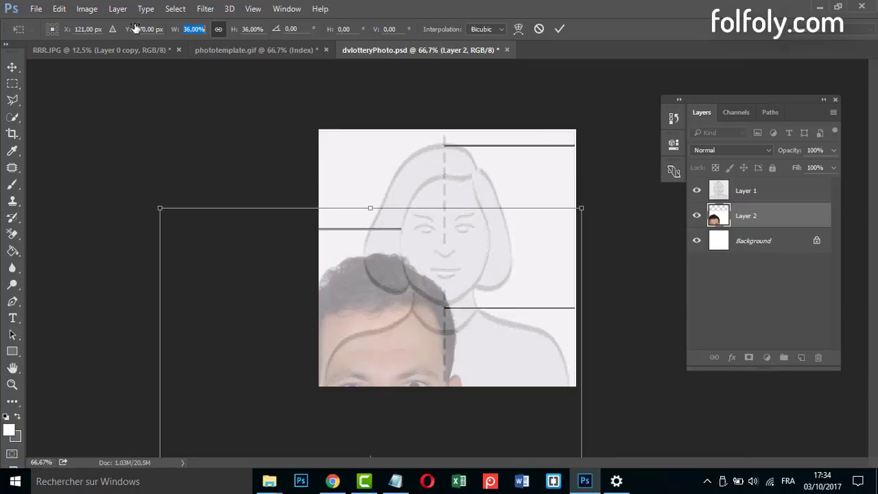
# Reduce the photo proportionally to 22% and move it so the head lies over the template's face outline.
pyautogui.moveTo(470, 302); pyautogui.dragTo(522, 196)
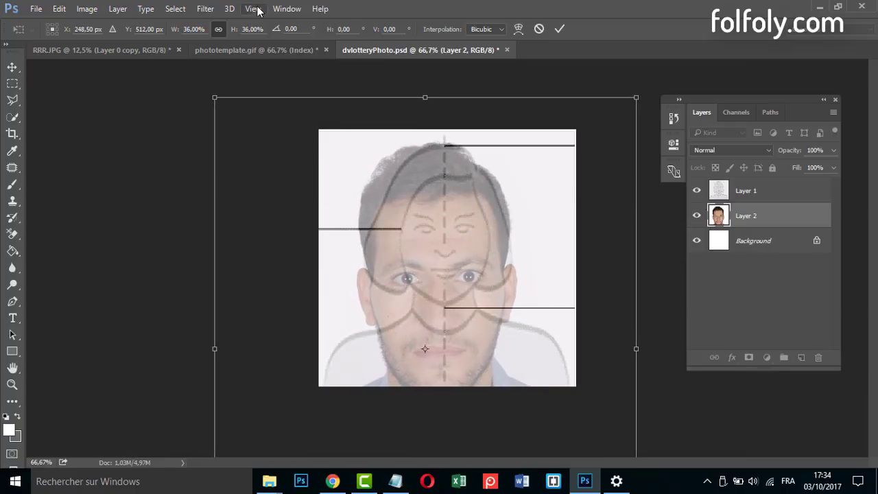
pyautogui.moveTo(179, 29); pyautogui.dragTo(172, 29)
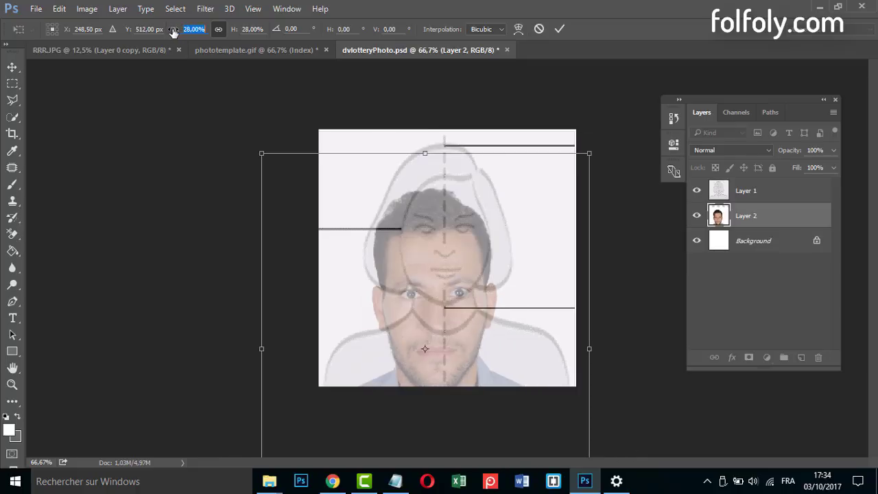
pyautogui.moveTo(488, 256); pyautogui.dragTo(497, 212)
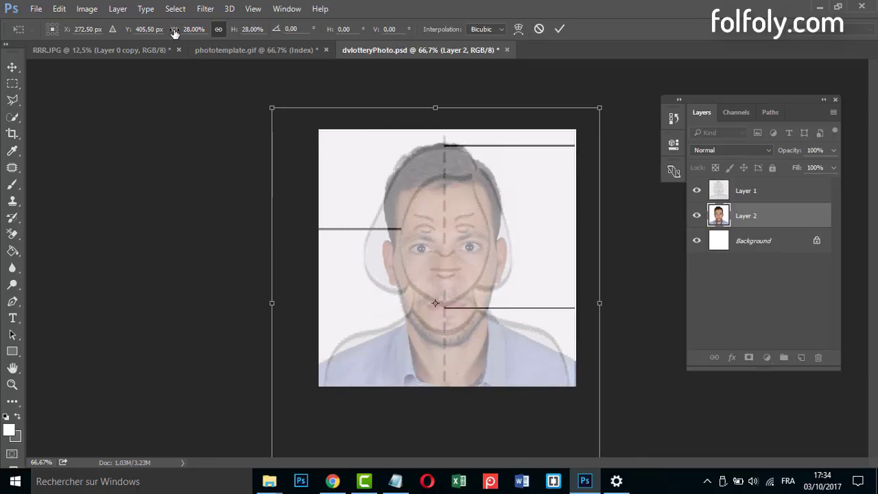
pyautogui.moveTo(178, 28); pyautogui.dragTo(171, 29)
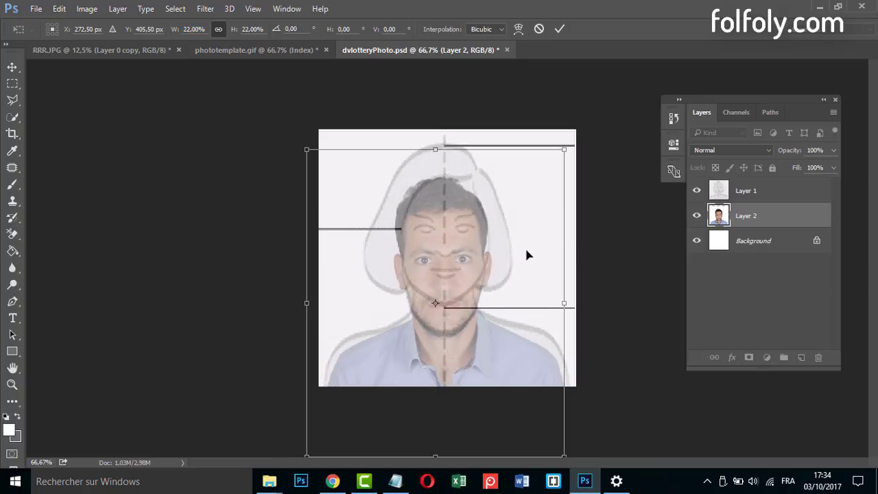
pyautogui.moveTo(526, 253); pyautogui.dragTo(528, 226)
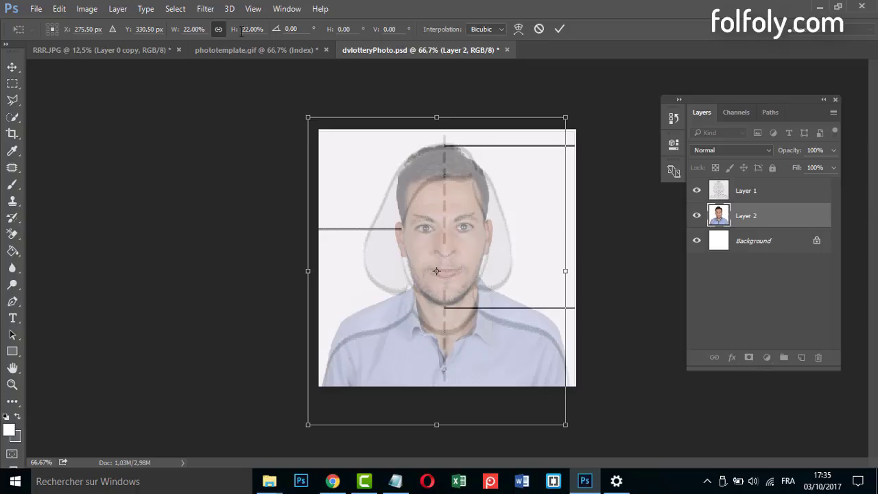
# Fine-tune the photo's position to about X 269.5 px, Y 327.5 px and apply the transform at 22% scale.
pyautogui.moveTo(177, 34); pyautogui.dragTo(174, 32)
pyautogui.moveTo(519, 216); pyautogui.dragTo(527, 209)
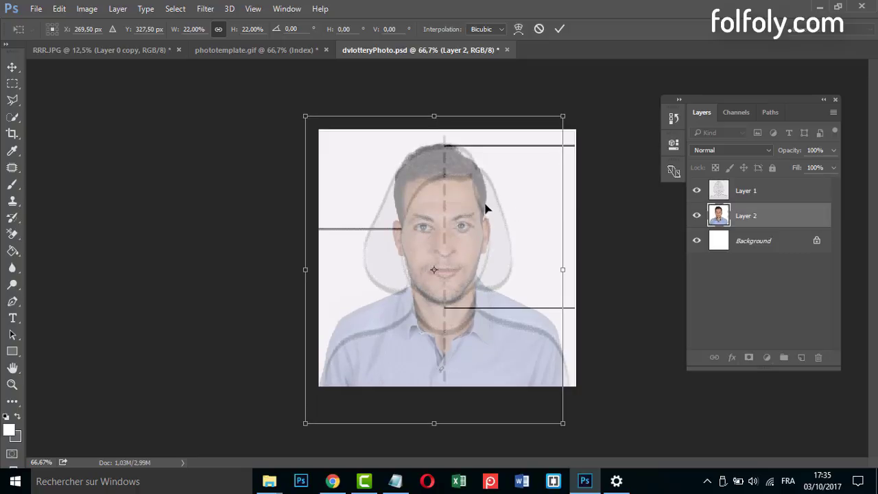
pyautogui.click(175, 33)
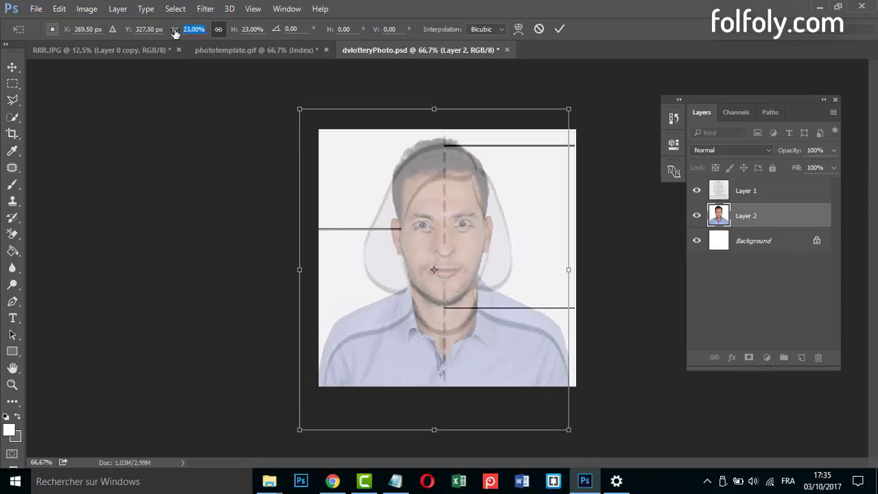
pyautogui.press('Down')
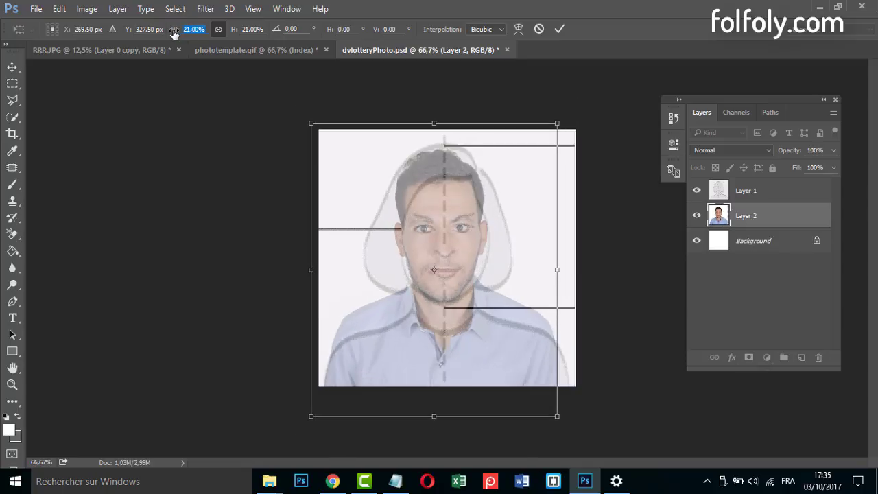
pyautogui.press('Up')
pyautogui.press('Up')
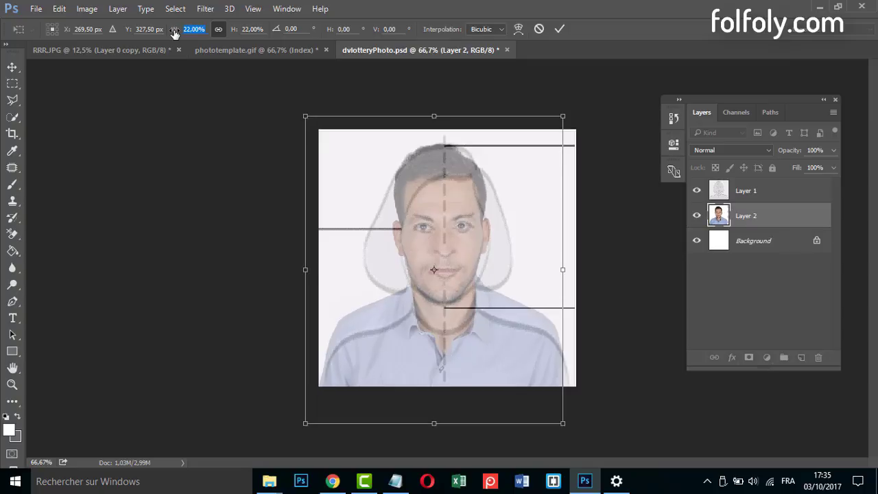
pyautogui.press('Down')
pyautogui.press('Return')
pyautogui.press('Return')
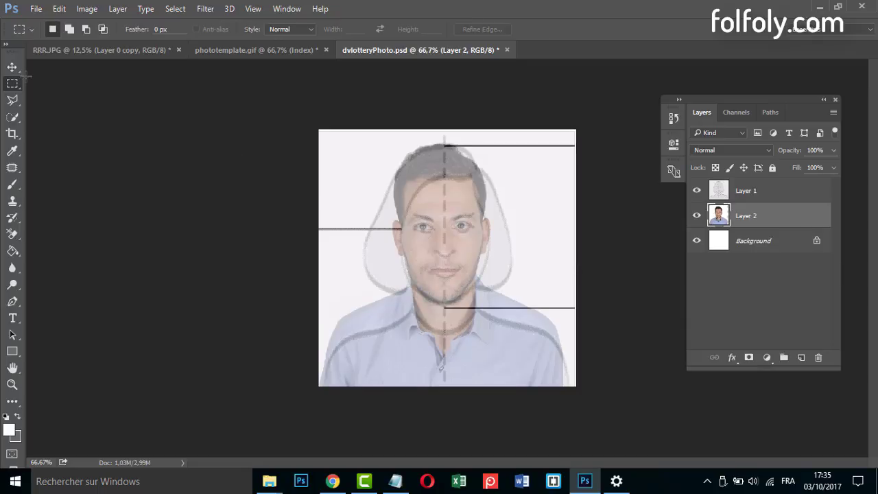
# Nudge the photo on Layer 2 sideways until the face is centred on the template's dashed vertical line.
pyautogui.hotkey('ctrl', '1')
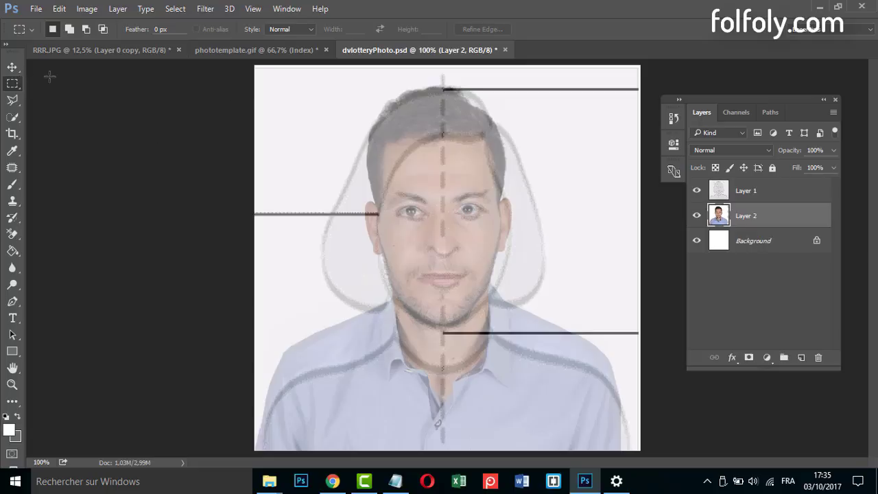
pyautogui.click(12, 68)
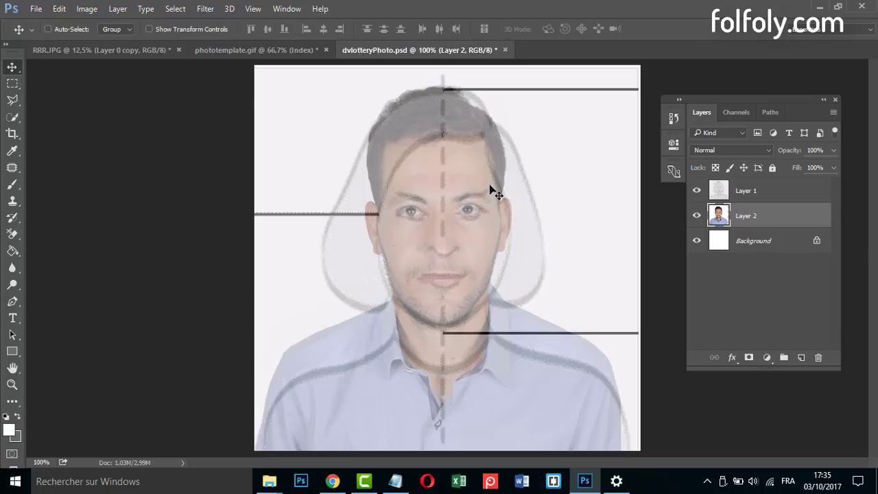
pyautogui.moveTo(489, 186); pyautogui.dragTo(489, 183)
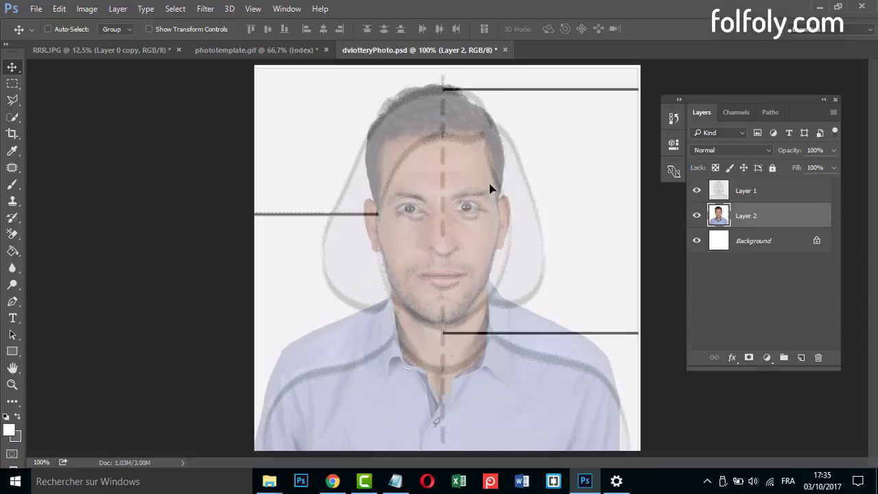
pyautogui.press('Right')
pyautogui.press('Right')
pyautogui.press('Right')
pyautogui.press('Right')
pyautogui.press('Right')
pyautogui.press('Right')
pyautogui.press('Right')
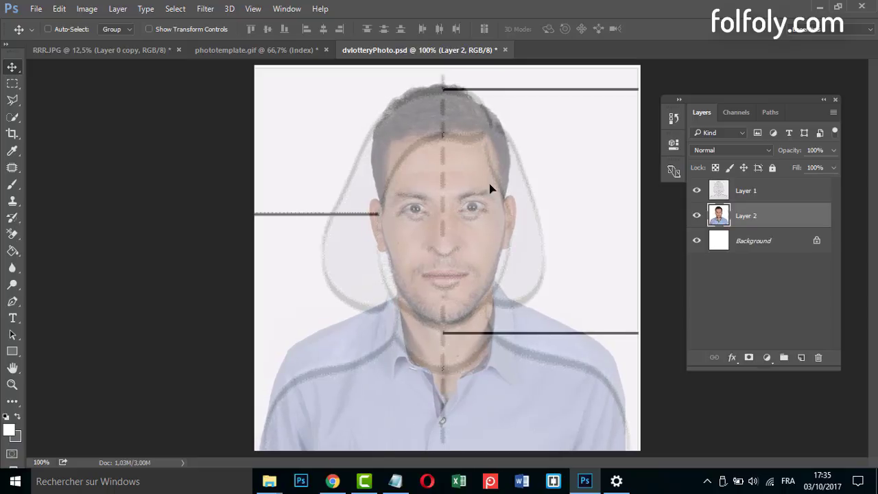
pyautogui.press('Left')
pyautogui.press('Left')
pyautogui.press('Left')
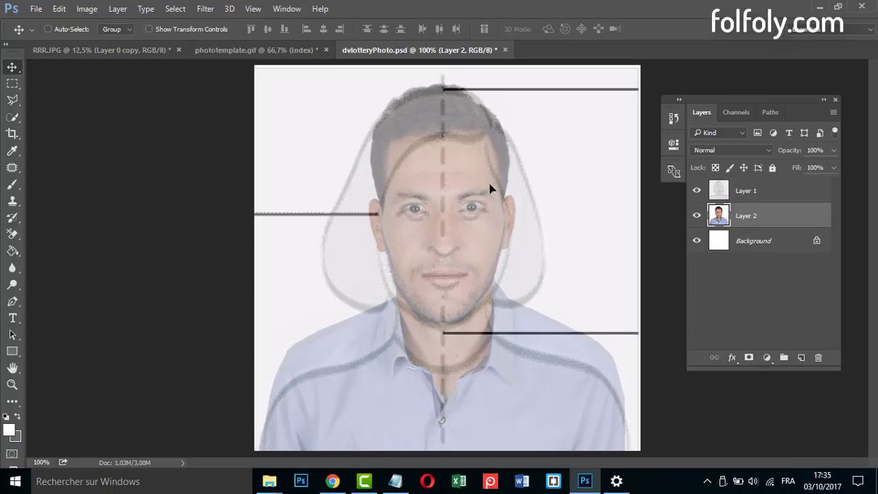
# Nudge the photo vertically until the chin meets the template's lower guide line, at about Y 338.5 px.
pyautogui.press('Up')
pyautogui.press('Up')
pyautogui.press('Up')
pyautogui.press('Up')
pyautogui.press('Up')
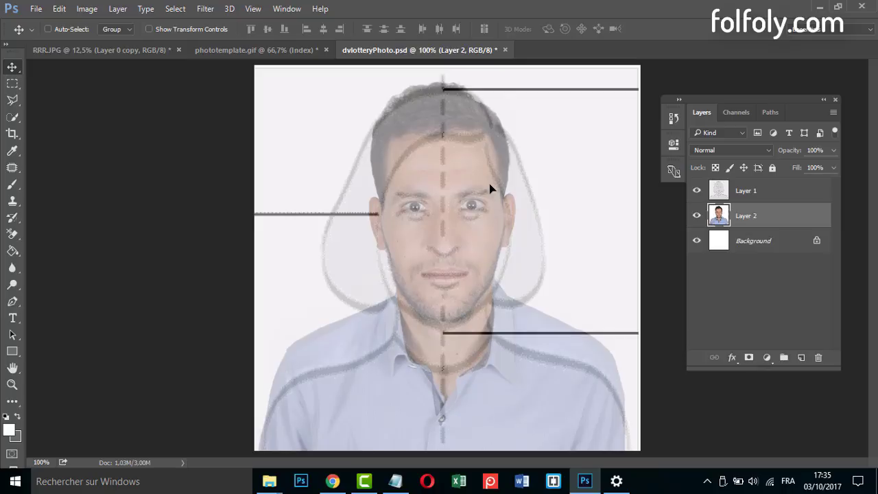
pyautogui.press('Up')
pyautogui.press('Up')
pyautogui.press('Up')
pyautogui.press('Up')
pyautogui.press('Down')
pyautogui.press('Down')
pyautogui.press('Down')
pyautogui.press('Down')
pyautogui.press('Down')
pyautogui.press('Down')
pyautogui.press('Down')
pyautogui.press('Down')
pyautogui.press('Down')
pyautogui.press('Down')
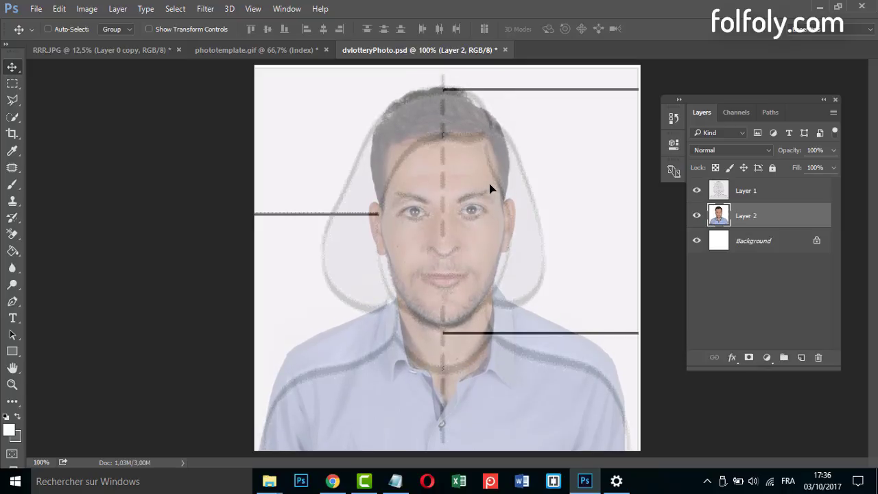
pyautogui.press('Down')
pyautogui.press('Down')
pyautogui.press('Down')
pyautogui.press('Down')
pyautogui.press('Down')
pyautogui.press('Down')
pyautogui.press('Down')
pyautogui.press('Down')
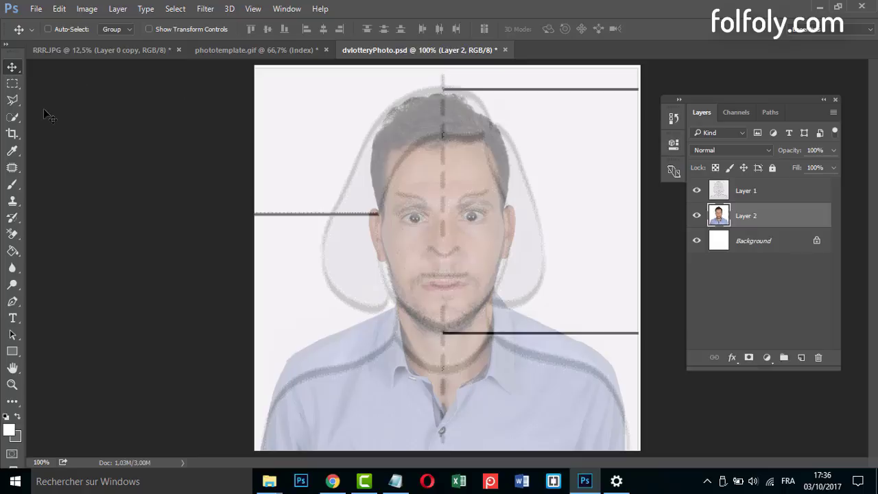
# Enlarge the photo on Layer 2 slightly with linked width and height until the hair reaches the template's upper guide line.
pyautogui.hotkey('ctrl', 't')
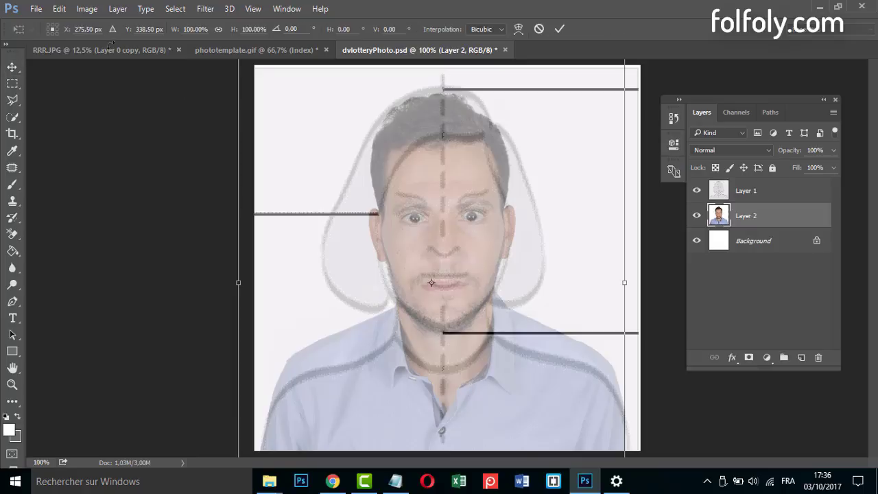
pyautogui.click(219, 28)
pyautogui.moveTo(177, 32); pyautogui.dragTo(179, 33)
pyautogui.press('Return')
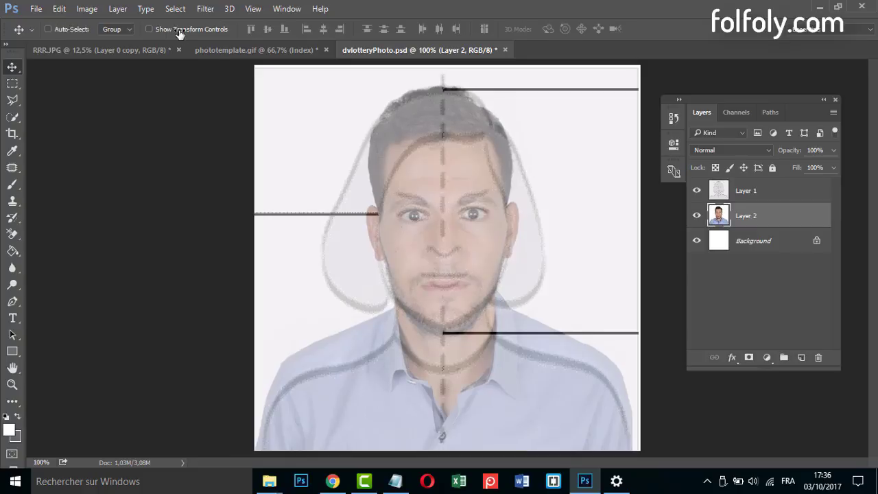
# Hide the template on Layer 1 and choose JPEG as the format for saving a copy in the Delete folder.
pyautogui.click(697, 193)
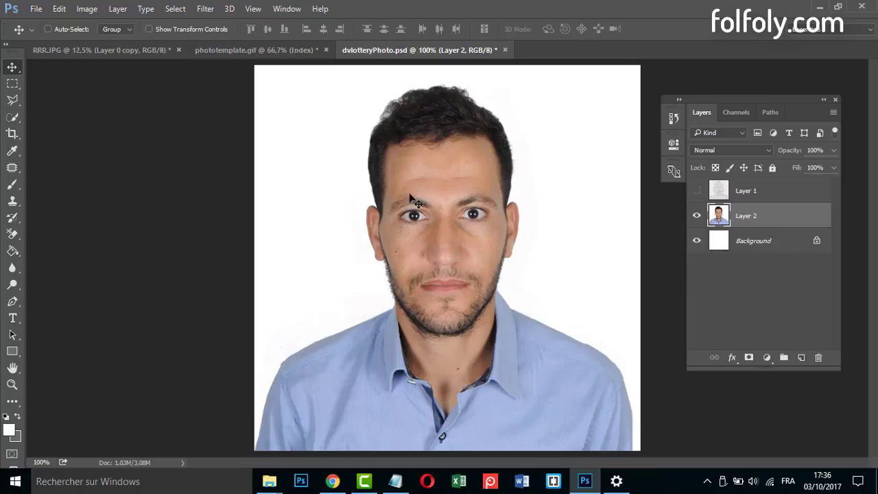
pyautogui.click(35, 9)
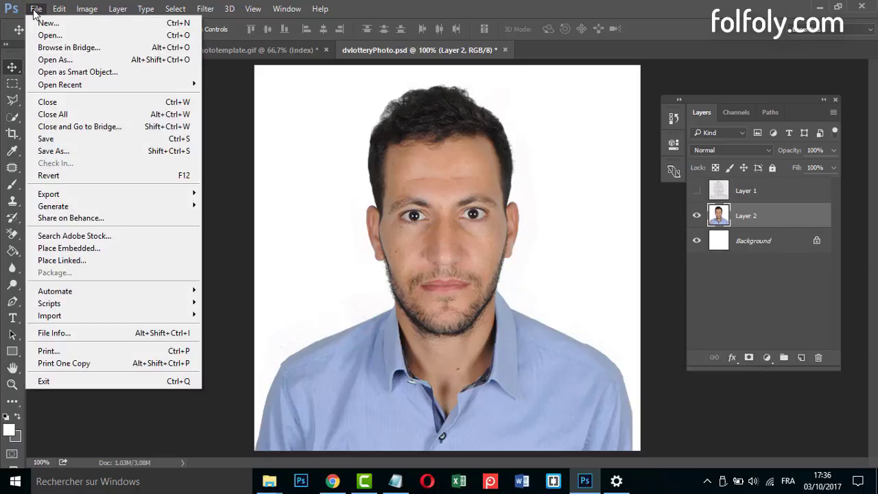
pyautogui.click(60, 151)
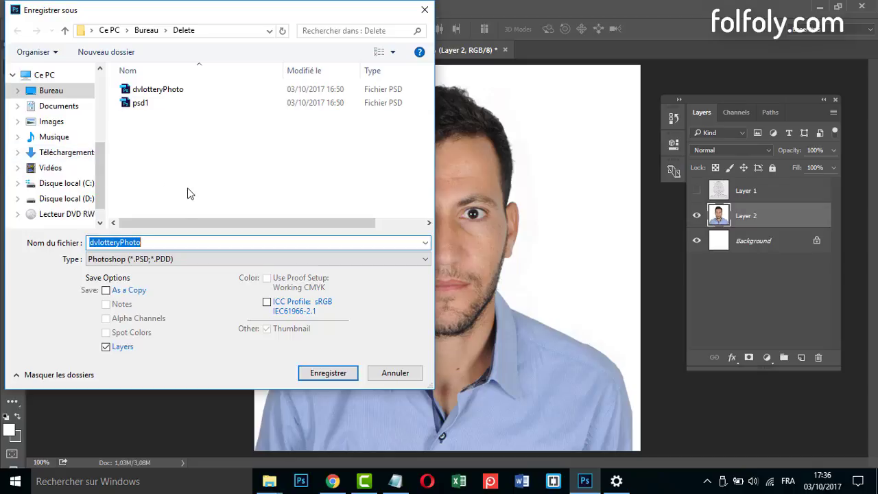
pyautogui.click(149, 261)
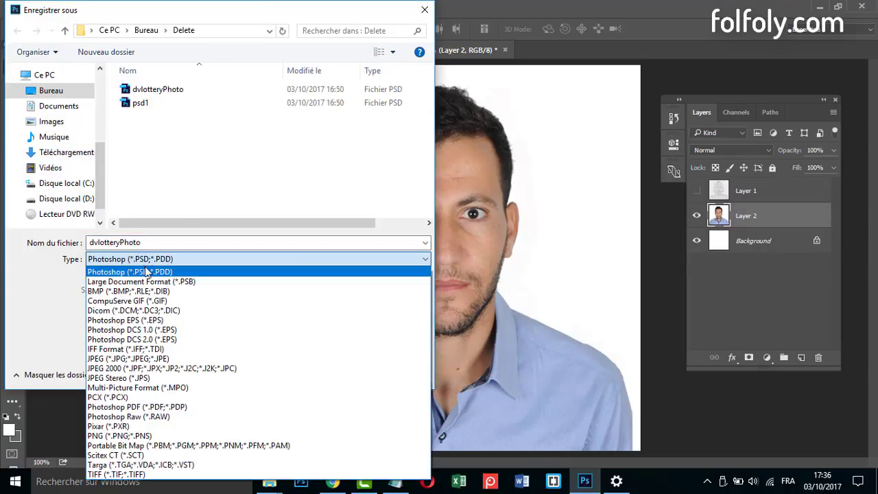
pyautogui.click(146, 358)
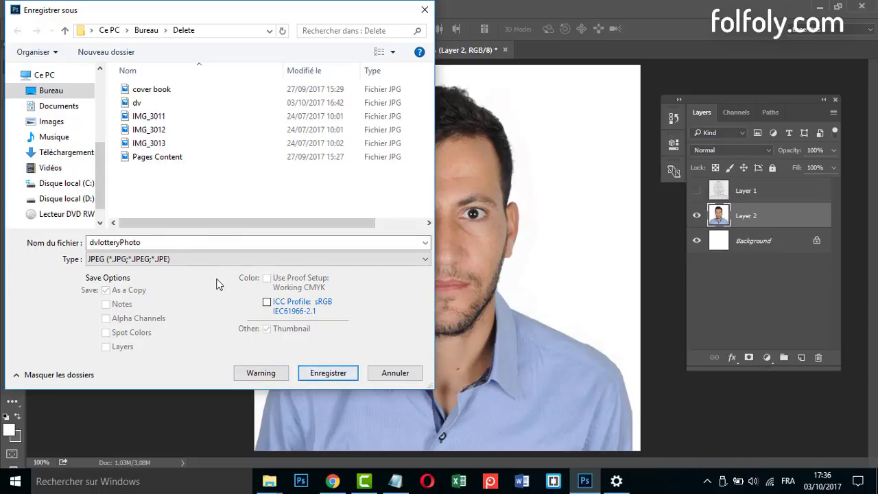
# Name the JPEG copy dv2 and save it at maximum quality 12 with the Baseline ("Standard") option.
pyautogui.doubleClick(164, 241)
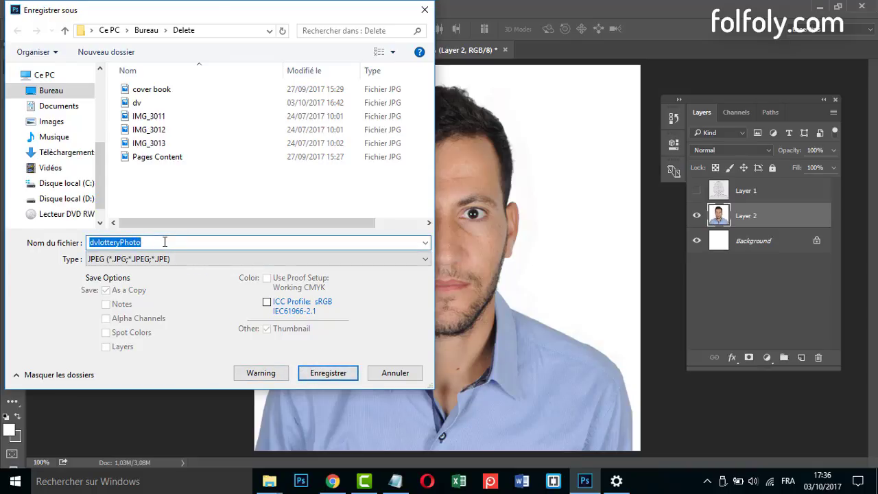
pyautogui.write('dv')
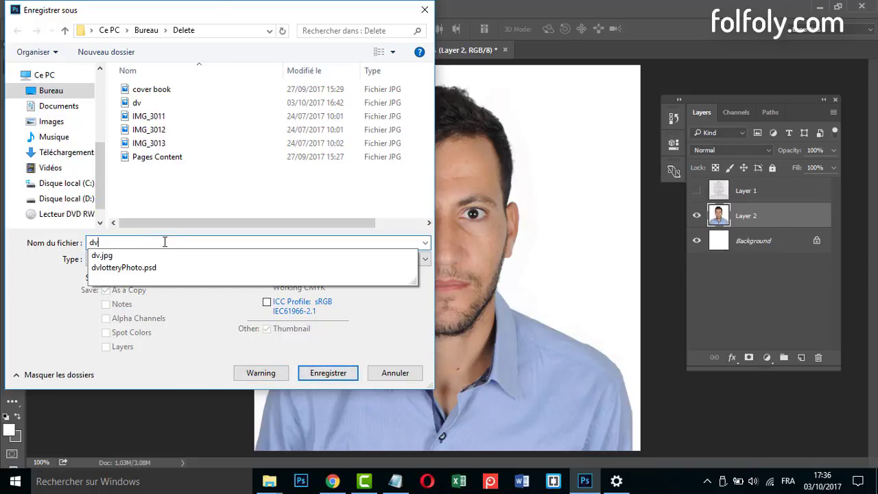
pyautogui.click(194, 318)
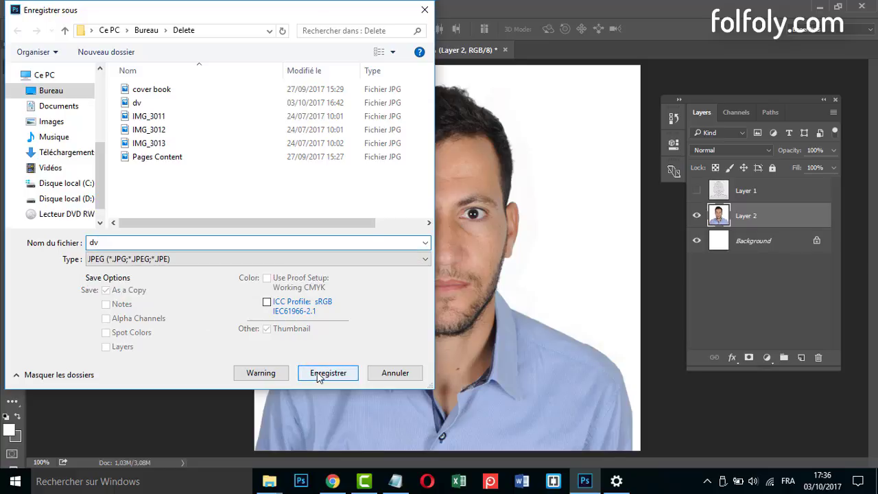
pyautogui.write('2')
pyautogui.click(334, 374)
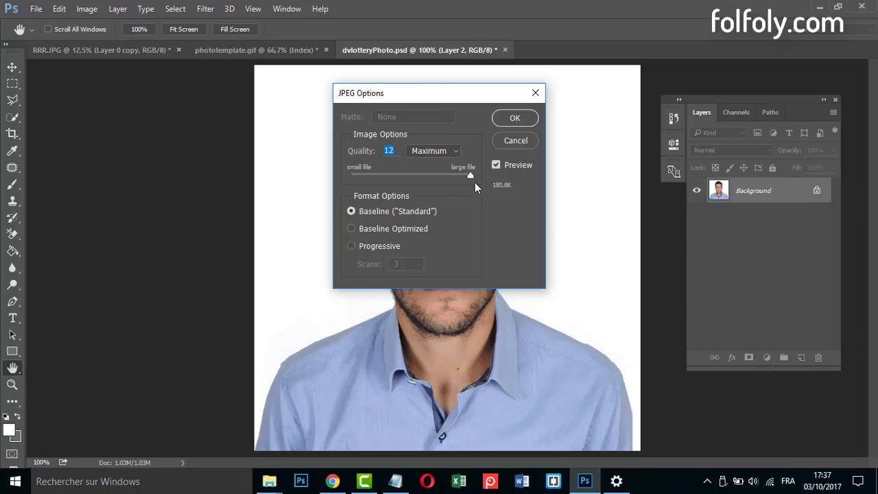
pyautogui.moveTo(470, 174); pyautogui.dragTo(489, 186)
pyautogui.click(516, 119)
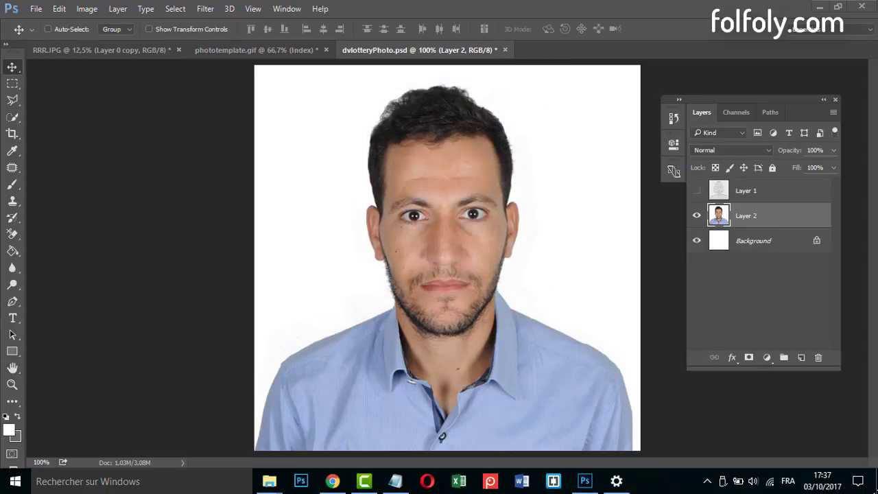
# Switch to the desktop, open the Delete folder in File Explorer and view the dv photo at full size.
pyautogui.click(876, 481)
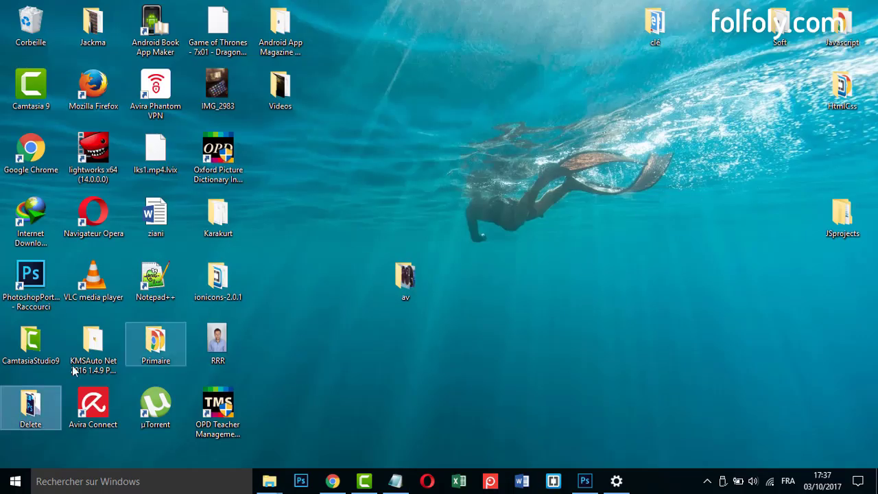
pyautogui.doubleClick(29, 406)
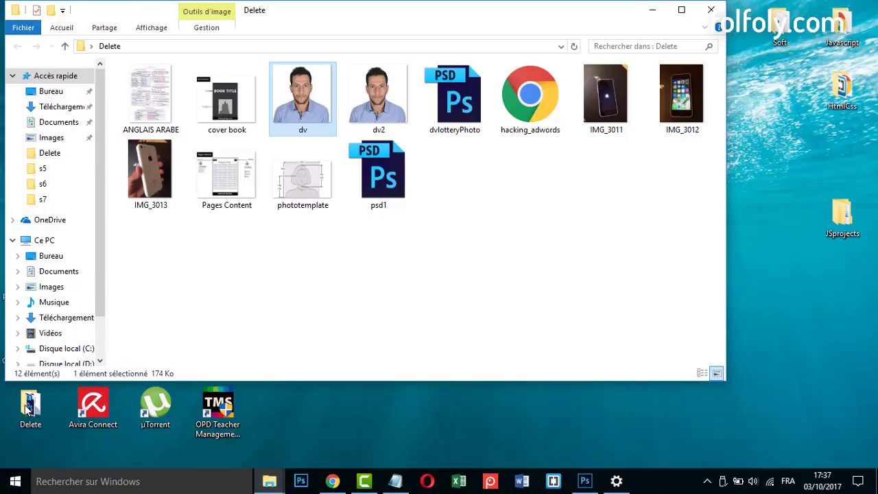
pyautogui.click(682, 11)
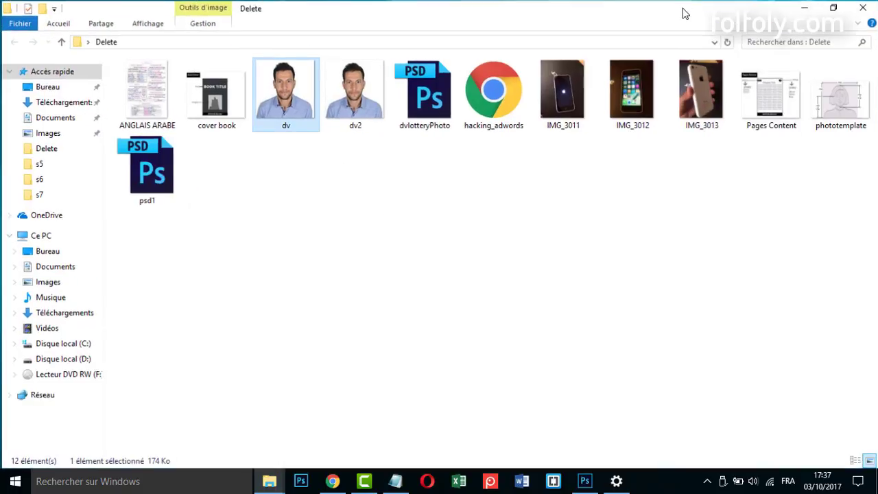
pyautogui.doubleClick(265, 91)
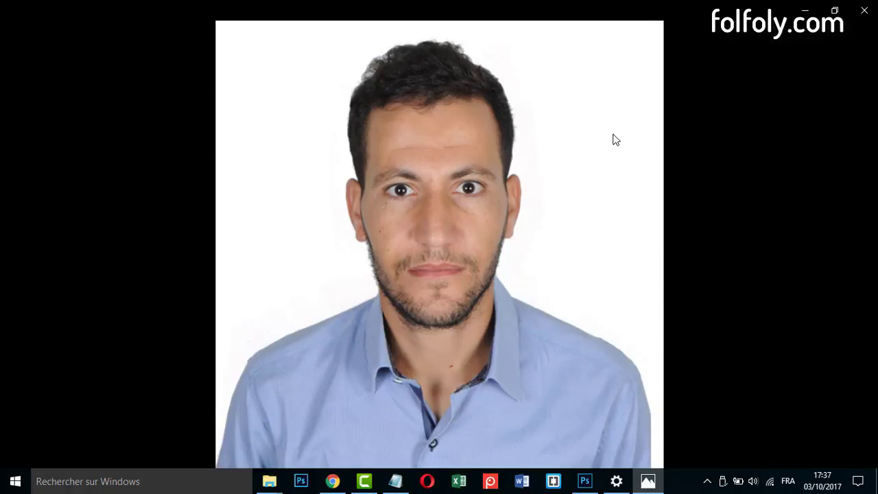
pyautogui.click(864, 9)
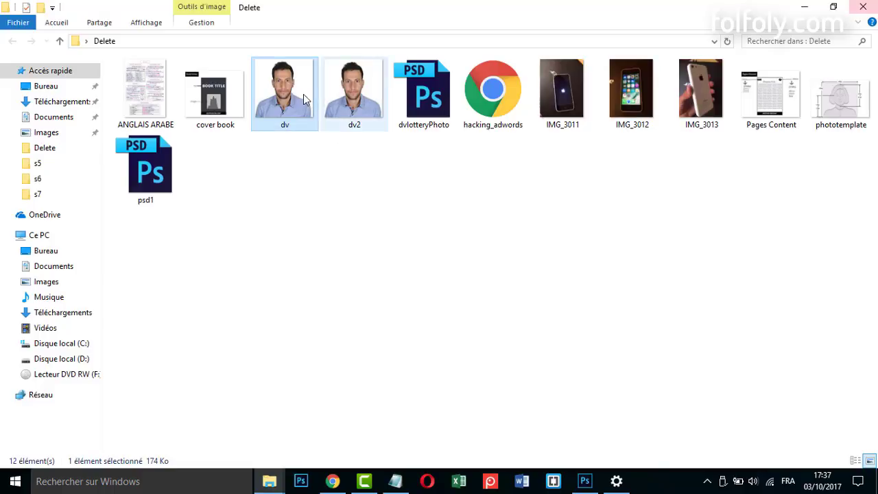
# Examine the dv photo's detailed file properties for its dimensions, resolution, colour depth, file type and size.
pyautogui.rightClick(294, 92)
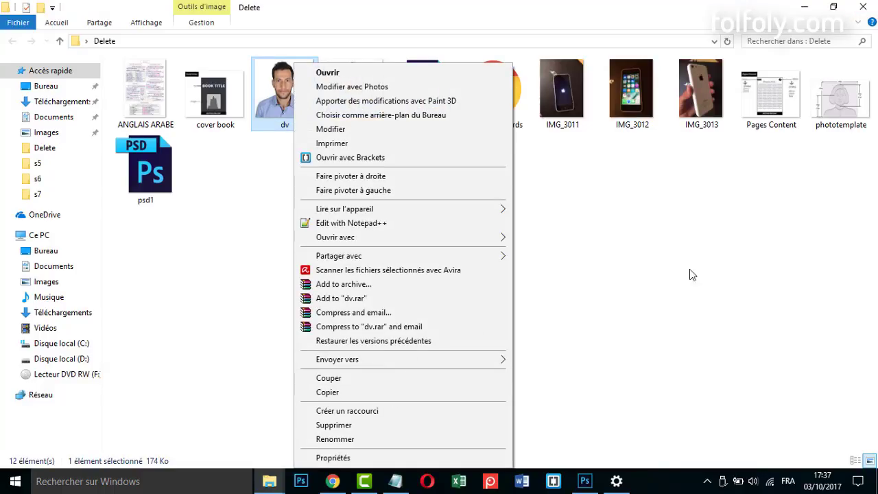
pyautogui.click(406, 455)
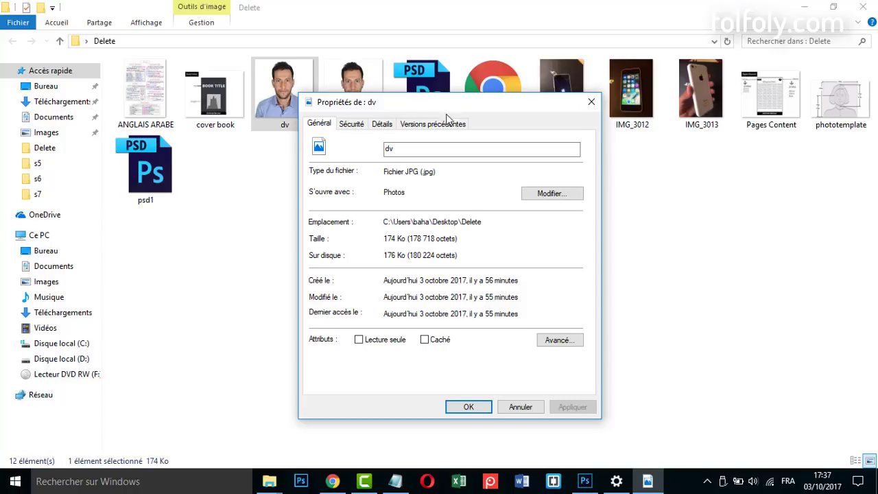
pyautogui.click(384, 125)
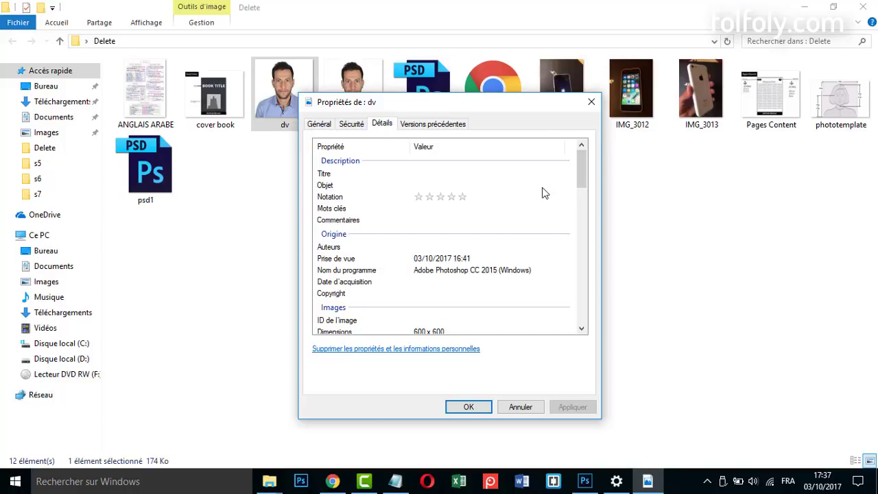
pyautogui.moveTo(580, 169); pyautogui.dragTo(577, 195)
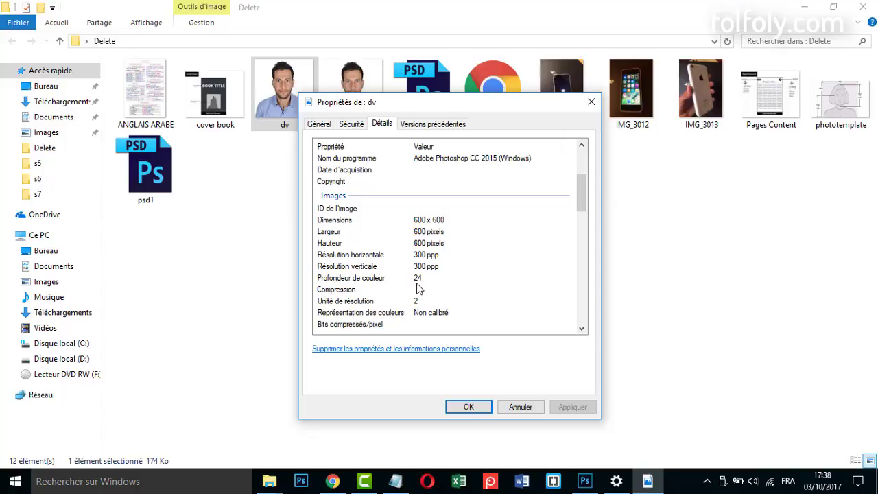
pyautogui.moveTo(576, 207); pyautogui.dragTo(572, 305)
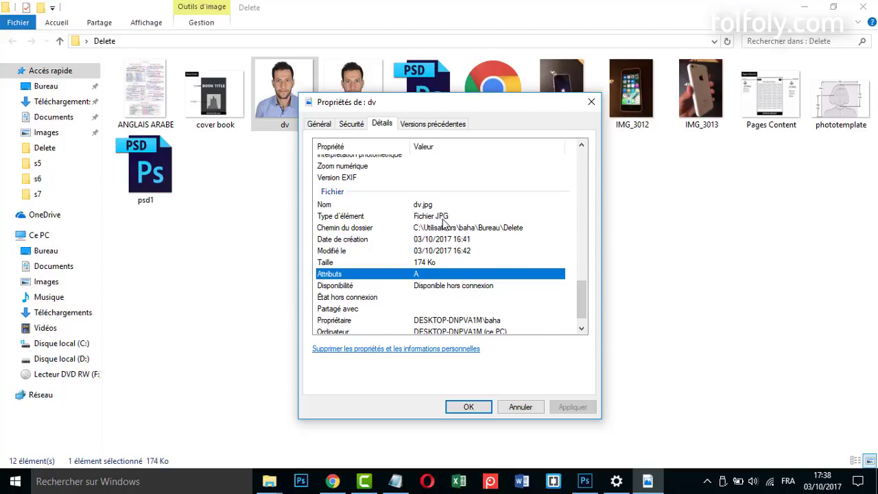
pyautogui.click(527, 406)
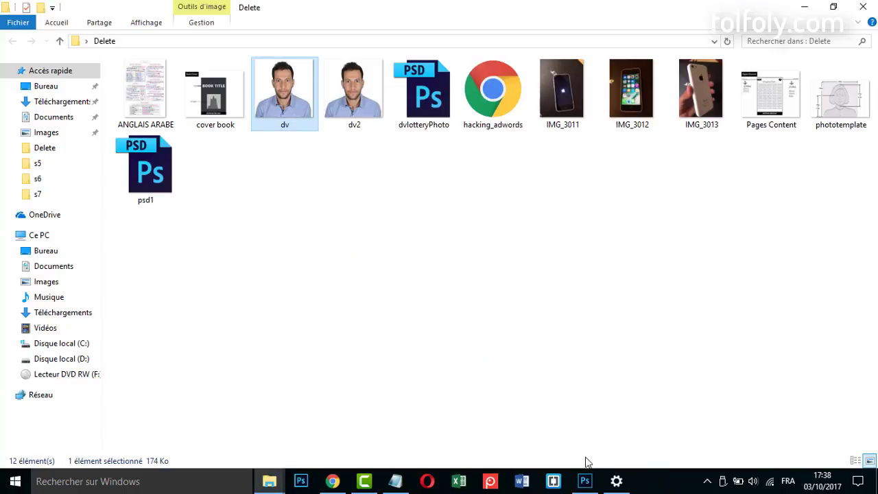
# Switch back to Photoshop, hide the photo on Layer 2, and show the template on Layer 1 at 100% opacity.
pyautogui.click(584, 481)
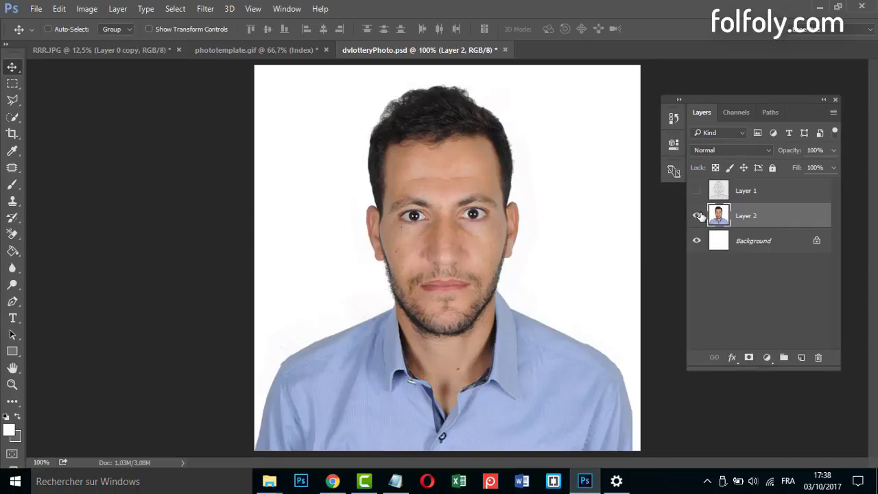
pyautogui.click(697, 215)
pyautogui.click(697, 190)
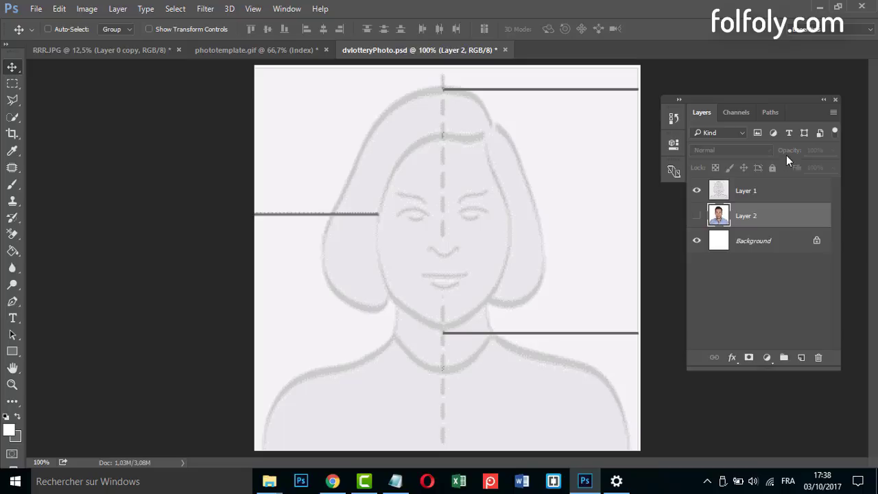
pyautogui.click(770, 192)
pyautogui.press('0')
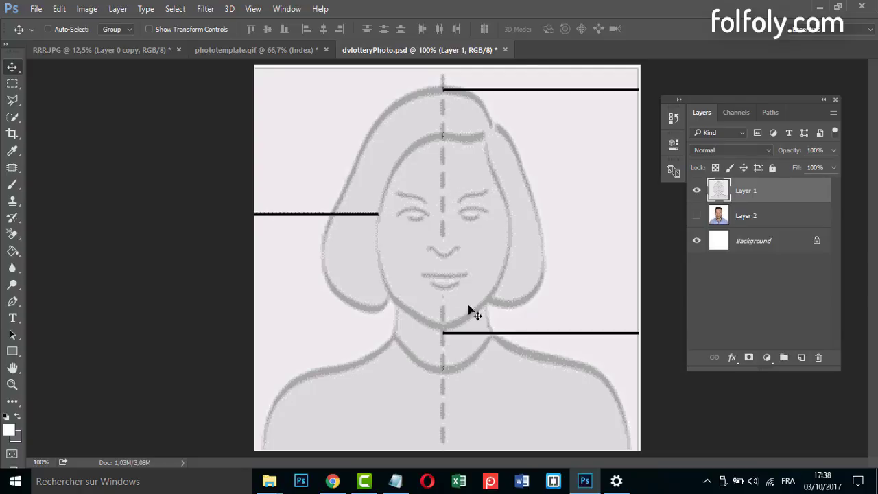
pyautogui.click(85, 9)
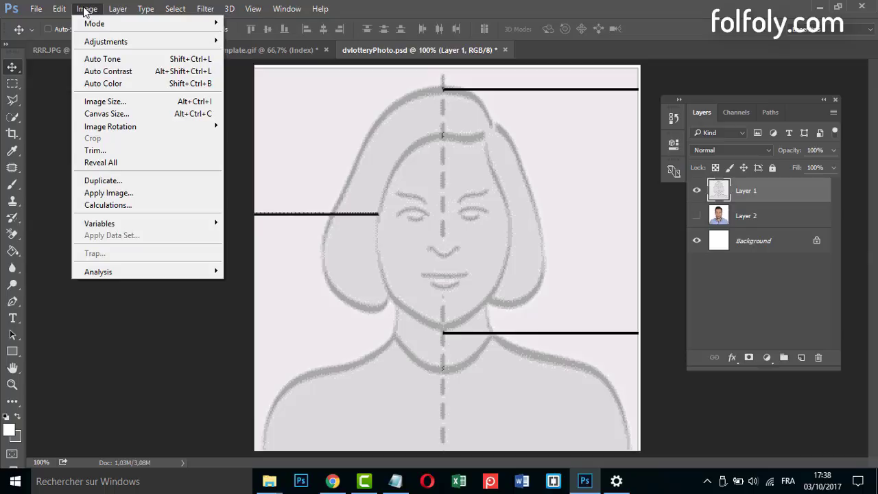
pyautogui.click(442, 139)
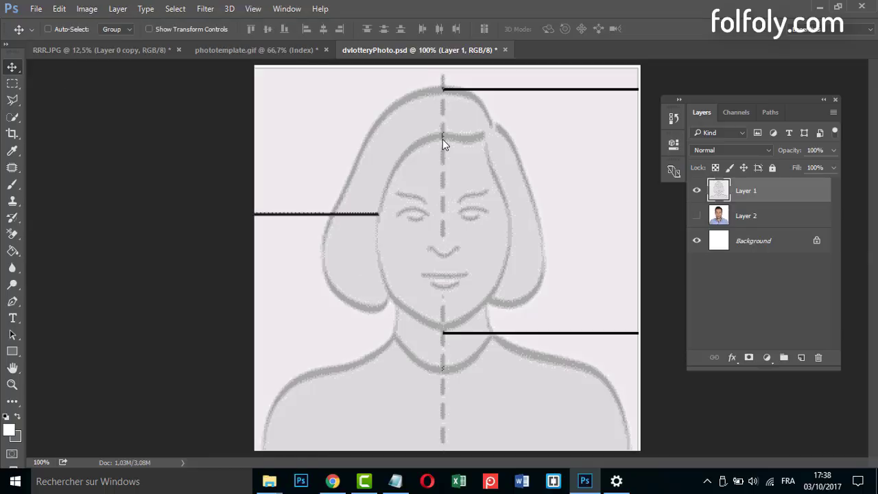